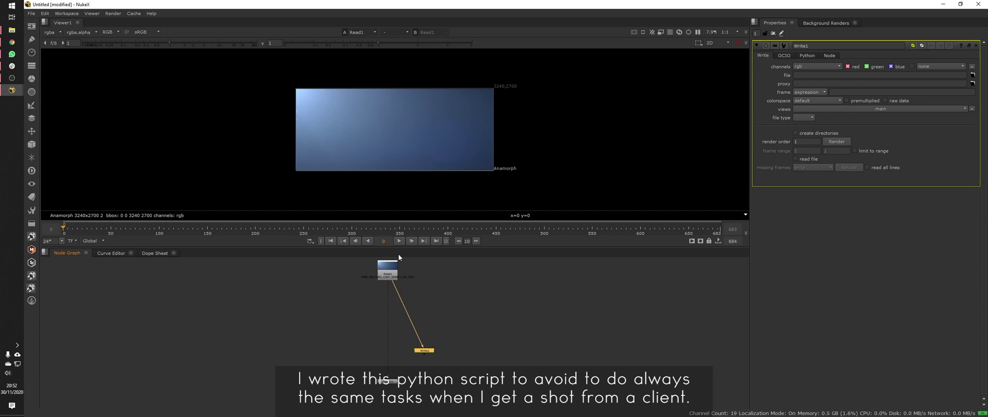
Clear the Node Graph selection and launch the New Comp from Footage script on a fresh comp.
{"action": "left_click", "coordinate": [409, 276]}
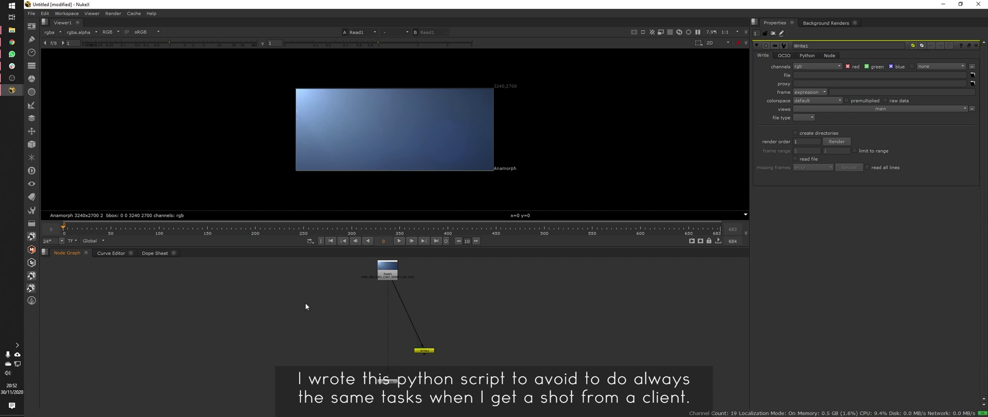
{"action": "left_click", "coordinate": [31, 13]}
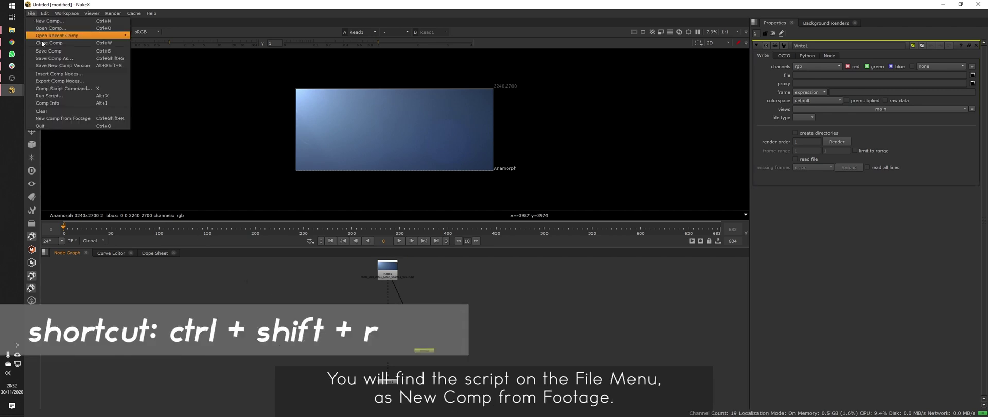
{"action": "left_click", "coordinate": [66, 118]}
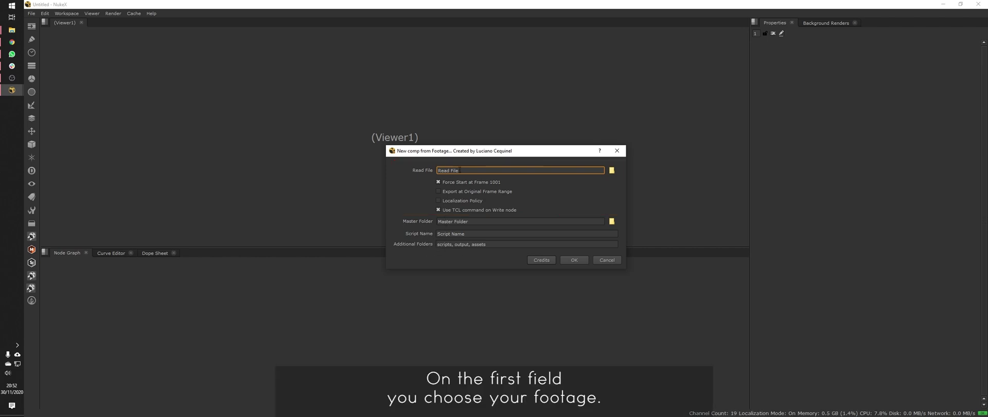
Load the EP06_05007 EXR sequence (frames 2153–2210) as the Read File footage.
{"action": "triple_click", "coordinate": [479, 171]}
{"action": "left_click", "coordinate": [611, 170]}
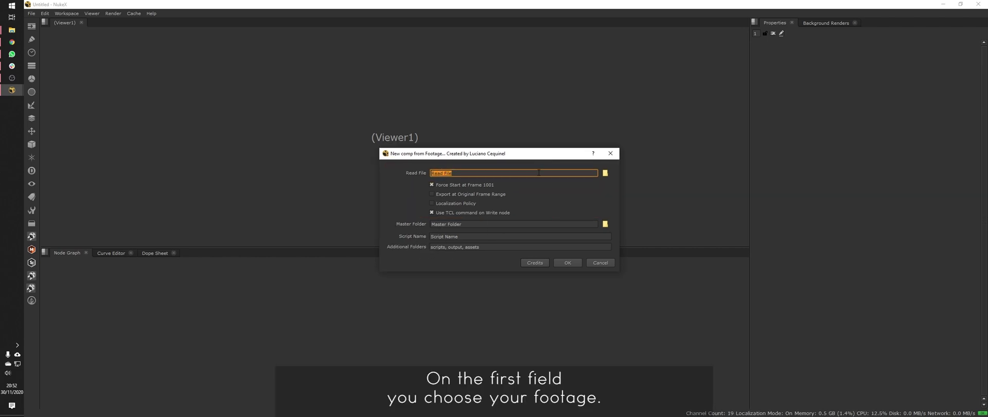
{"action": "left_click", "coordinate": [685, 341]}
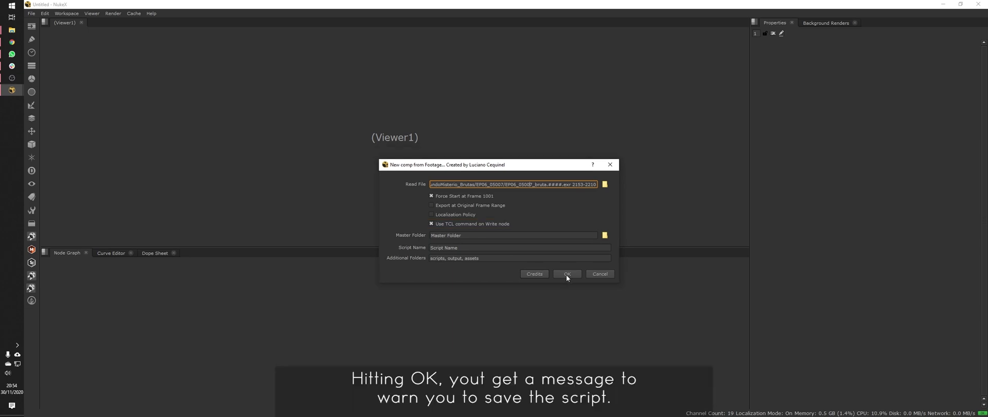
Build the comp with Read and TimeClip nodes for frames 1001–1058, then inspect TimeClip1's settings.
{"action": "left_click", "coordinate": [566, 274]}
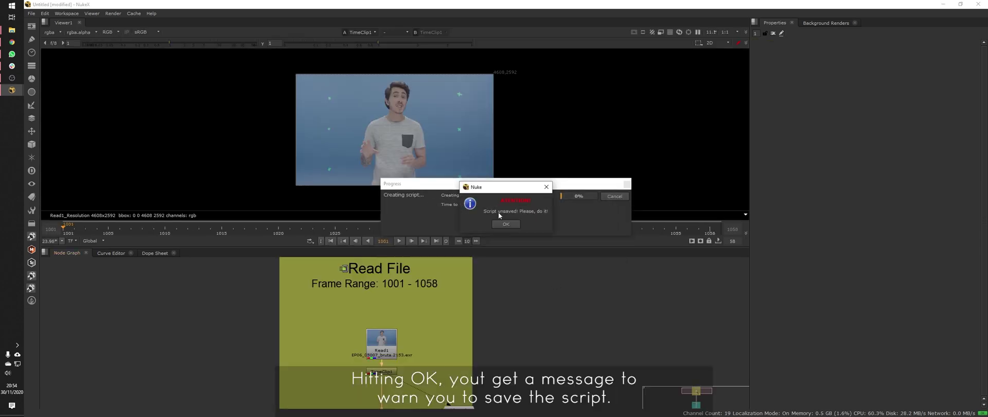
{"action": "left_click", "coordinate": [509, 233]}
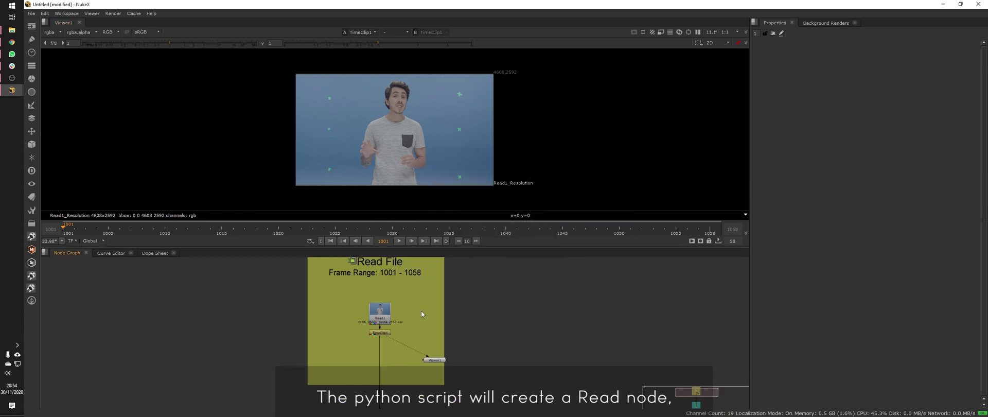
{"action": "scroll", "coordinate": [360, 347], "scroll_direction": "up", "scroll_amount": 4}
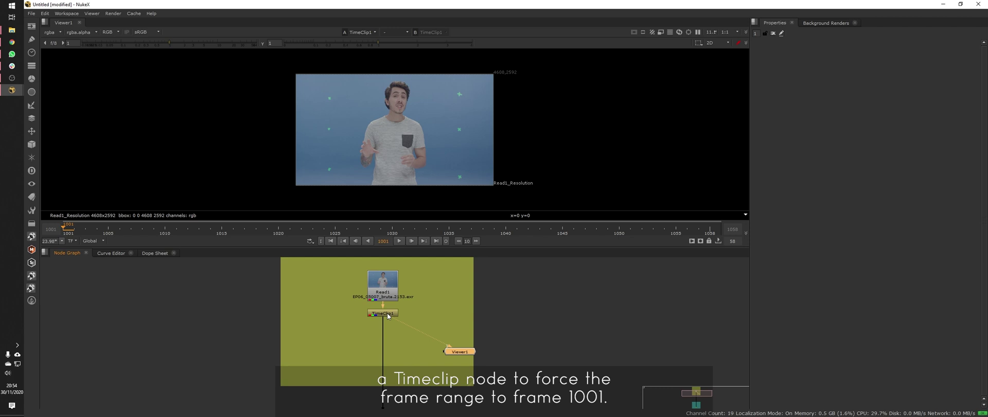
{"action": "double_click", "coordinate": [383, 313]}
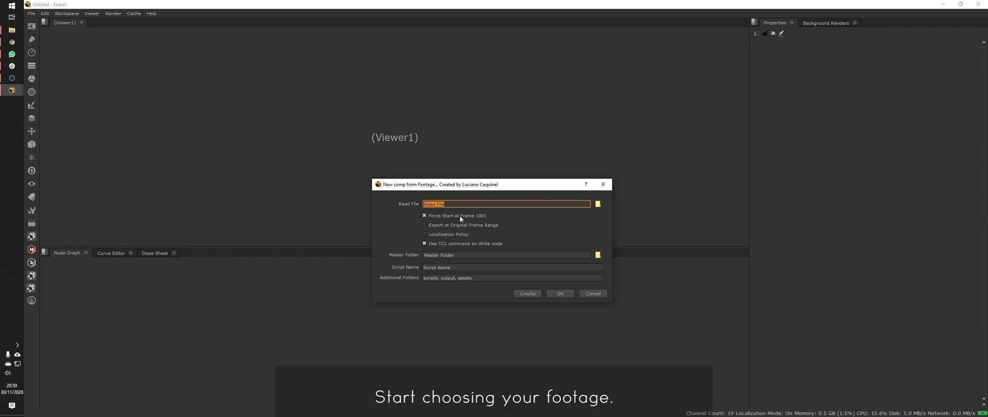
Load LEXUS_VFX_7.mov as footage and create a new Lexus folder on B:/.
{"action": "left_click", "coordinate": [597, 204]}
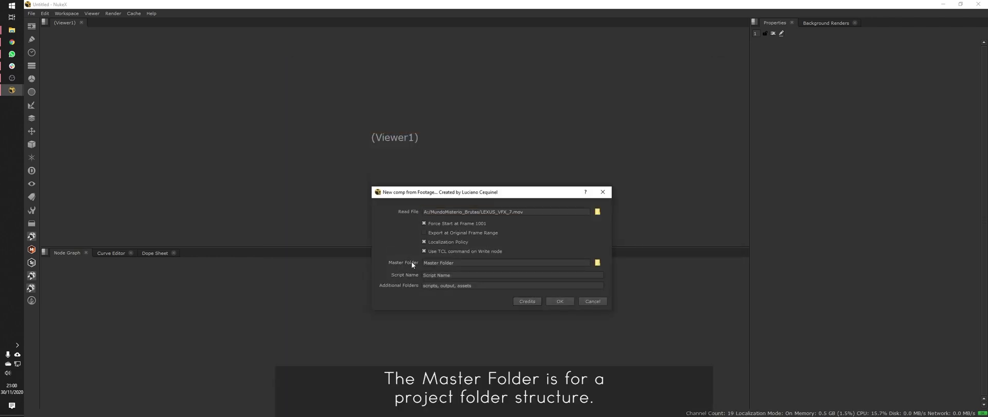
{"action": "left_click", "coordinate": [424, 263]}
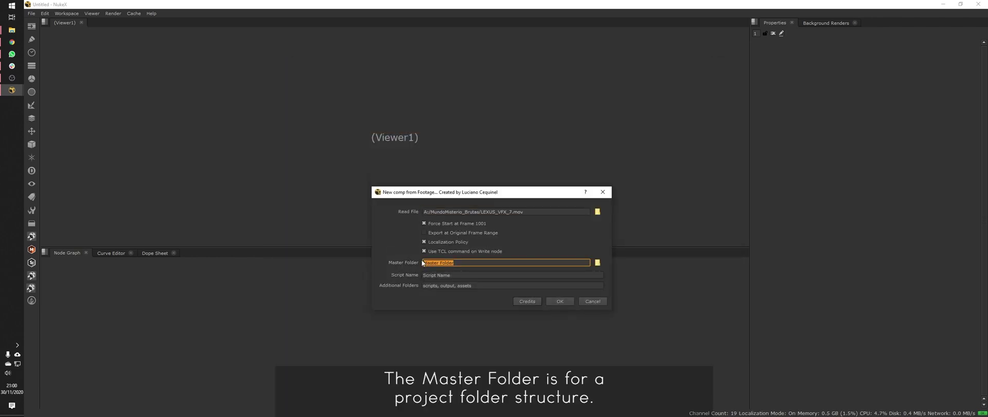
{"action": "left_click", "coordinate": [294, 121]}
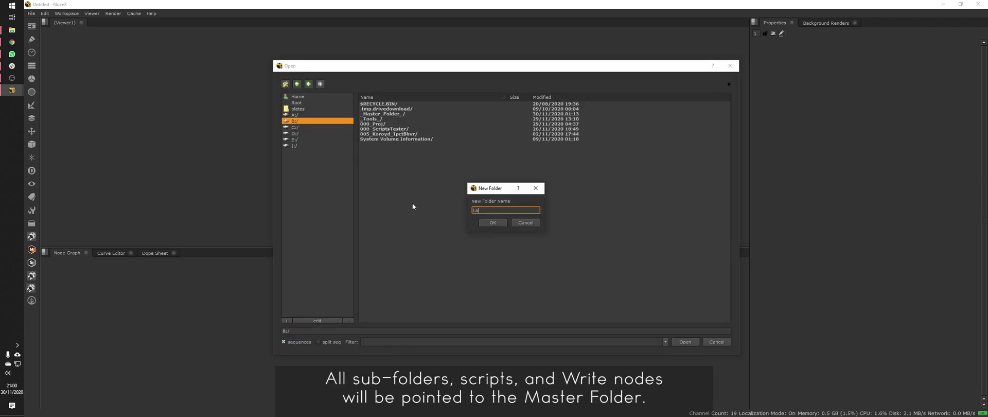
{"action": "type", "text": "exus"}
{"action": "key", "text": "Return"}
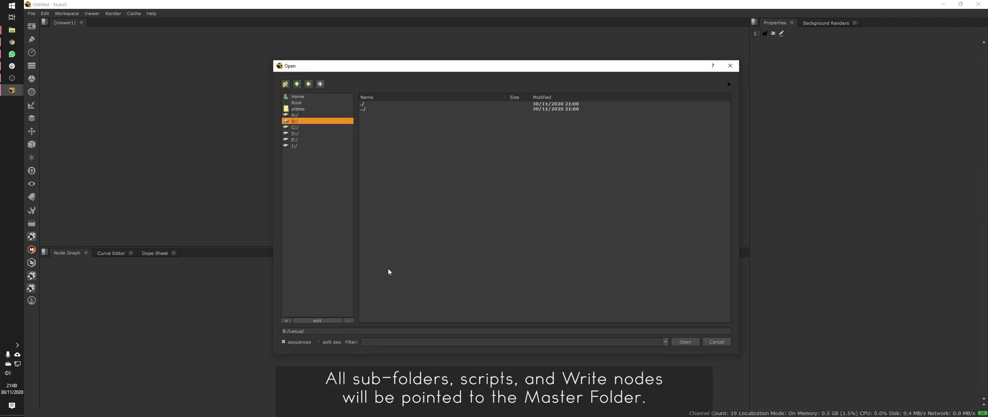
Set B:/Lexus/ as the master folder.
{"action": "left_click_drag", "start_coordinate": [307, 334], "coordinate": [273, 327]}
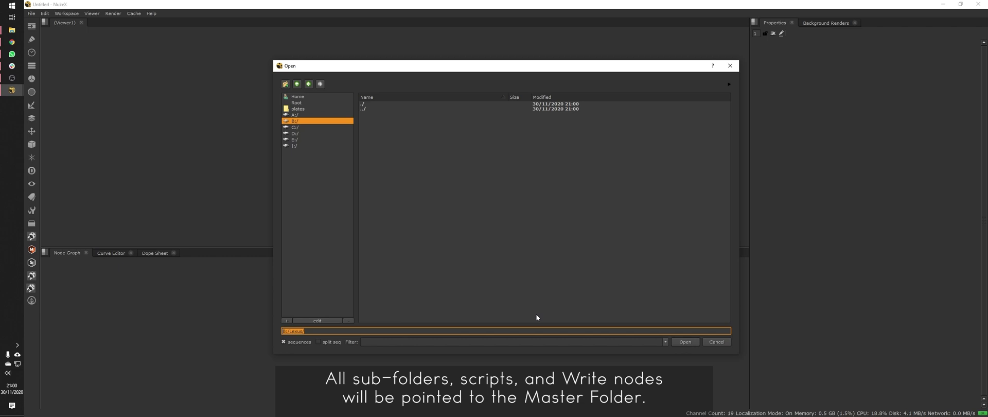
{"action": "left_click", "coordinate": [684, 341]}
{"action": "left_click_drag", "start_coordinate": [453, 275], "coordinate": [421, 284]}
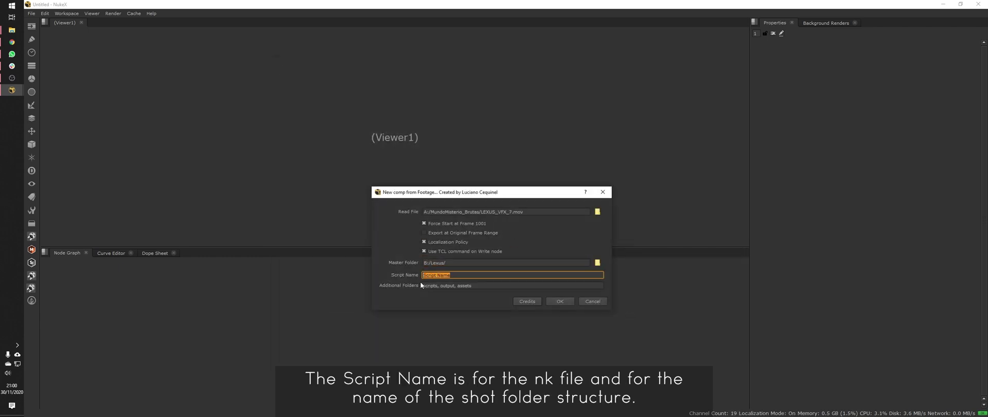
Name the script Lexus_vfx7_comp and list scripts, output, assets, 3DRender, stockFootage as additional folders.
{"action": "type", "text": "Lexus_vfx7_comp"}
{"action": "left_click", "coordinate": [465, 285]}
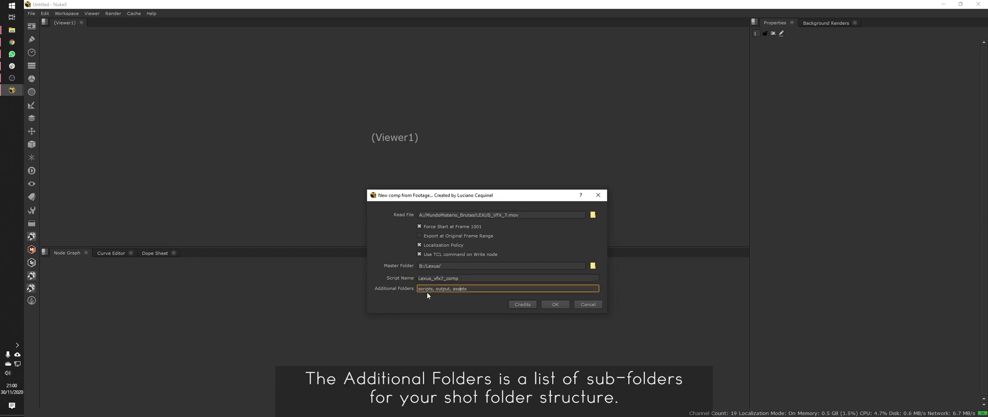
{"action": "triple_click", "coordinate": [452, 287]}
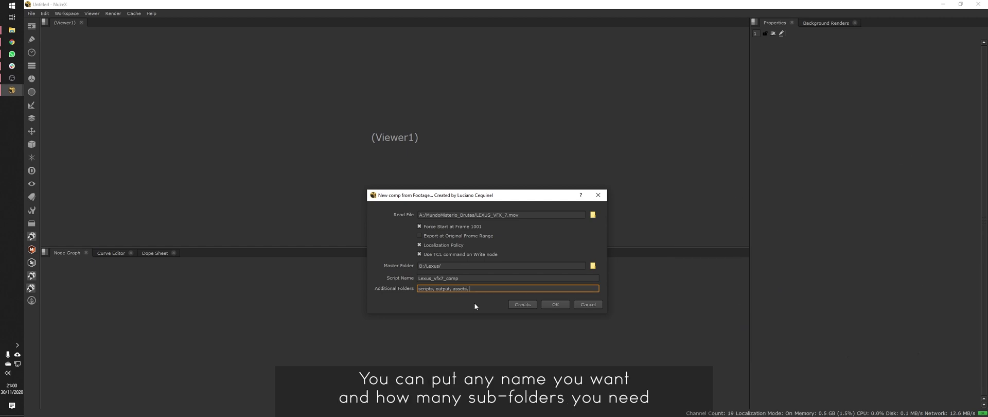
{"action": "type", "text": "DRe"}
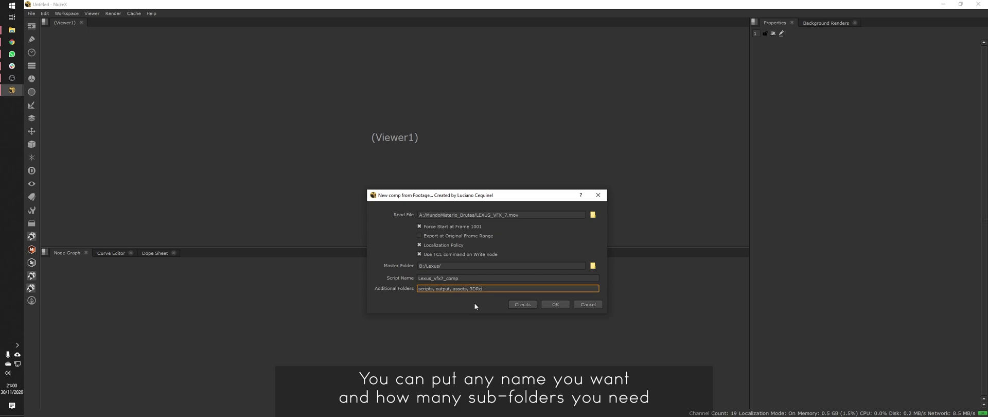
{"action": "type", "text": "nder, "}
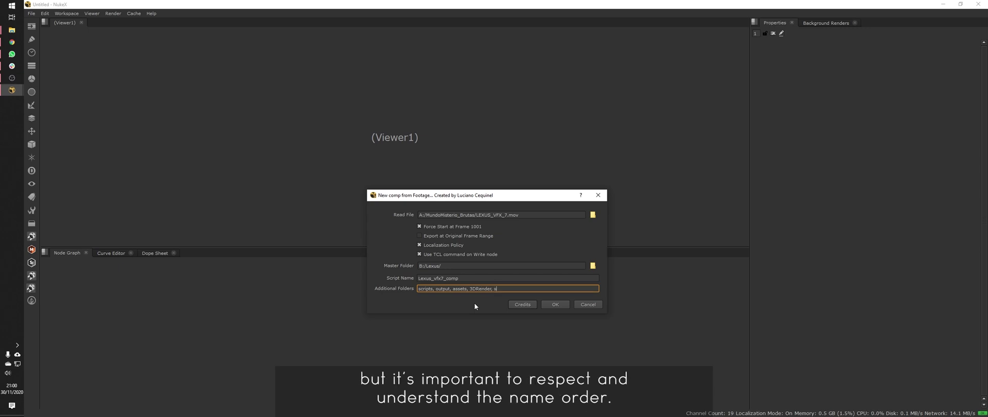
{"action": "type", "text": "stockFootage"}
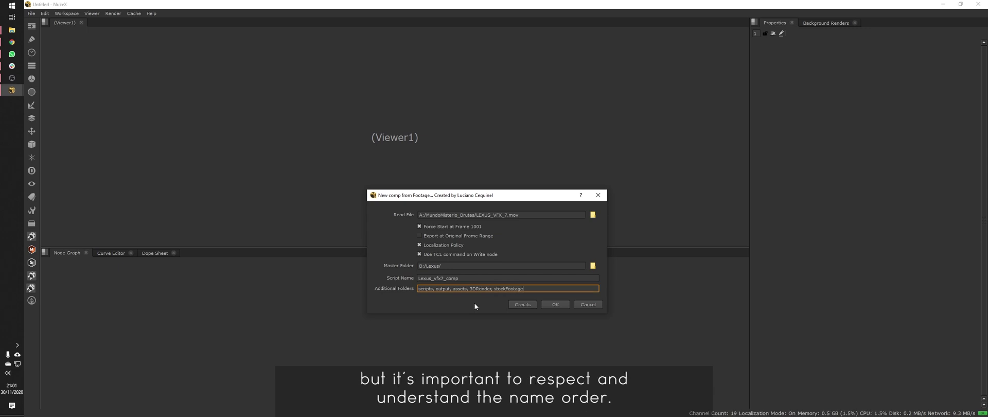
{"action": "type", "text": ","}
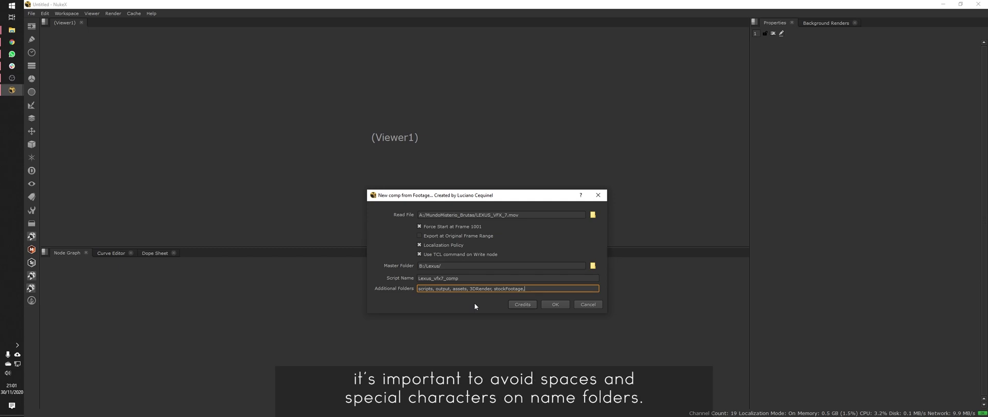
Generate the Lexus_vfx7_comp_v001 comp and inspect the Write_Output node's full file path.
{"action": "left_click", "coordinate": [551, 305]}
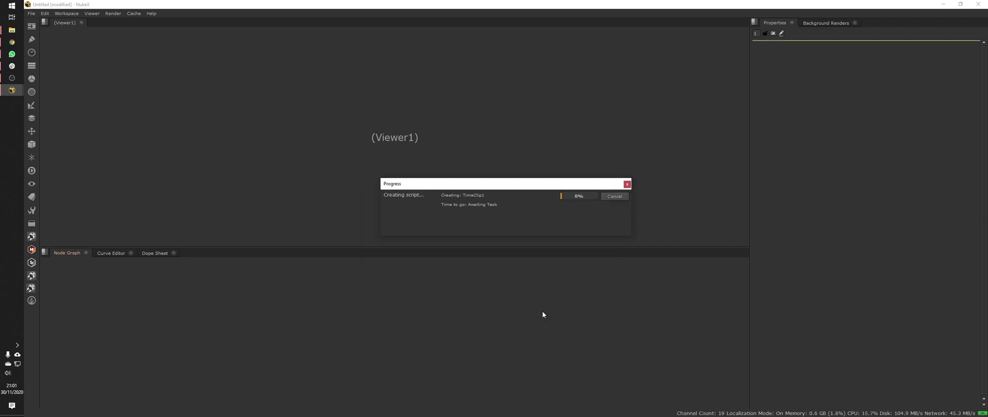
{"action": "scroll", "coordinate": [407, 322], "scroll_direction": "up", "scroll_amount": 4}
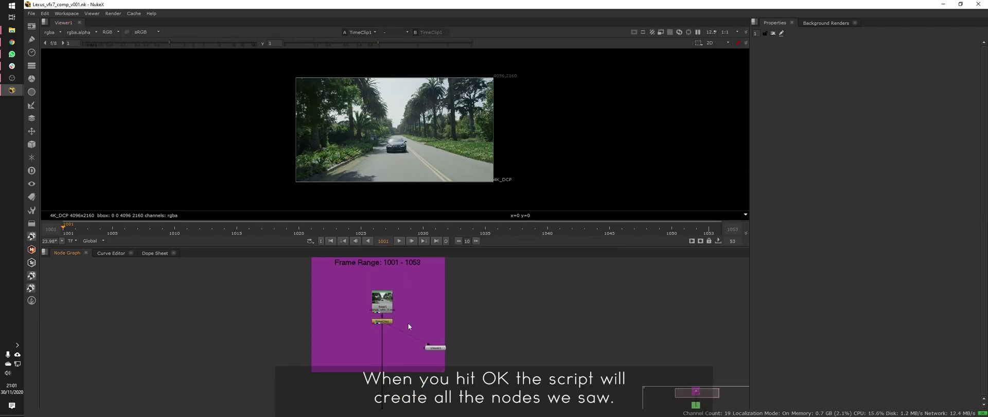
{"action": "left_click", "coordinate": [378, 307]}
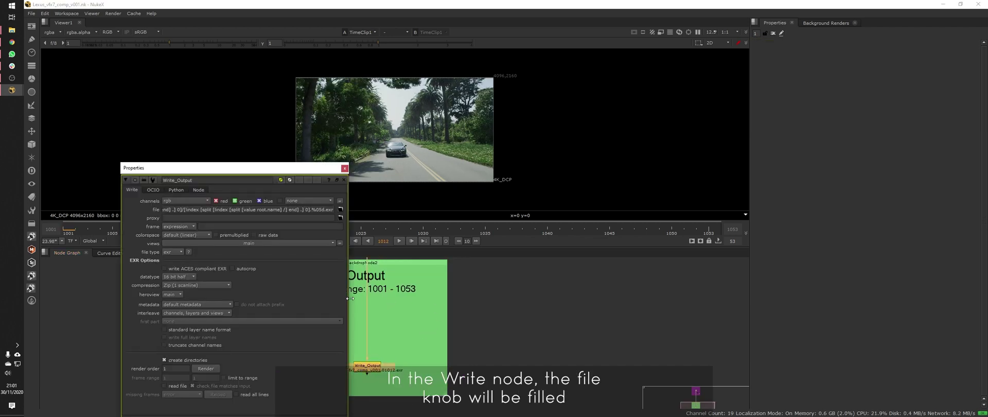
{"action": "left_click_drag", "start_coordinate": [349, 298], "coordinate": [562, 298]}
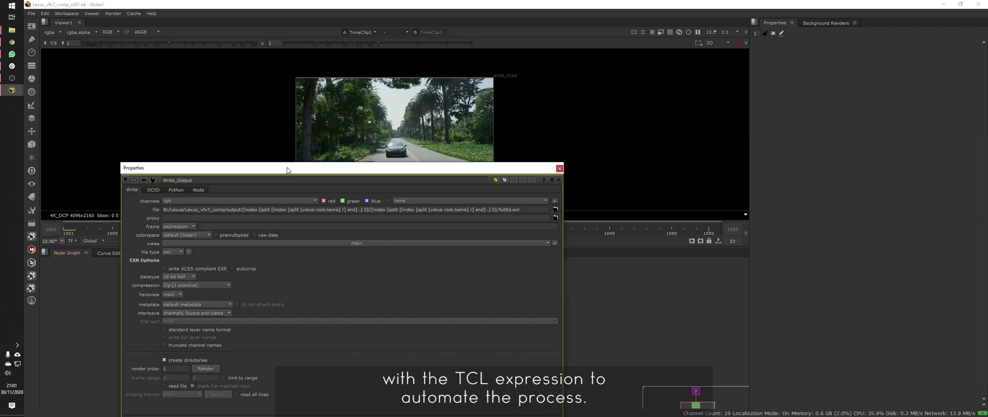
{"action": "left_click_drag", "start_coordinate": [301, 167], "coordinate": [480, 208]}
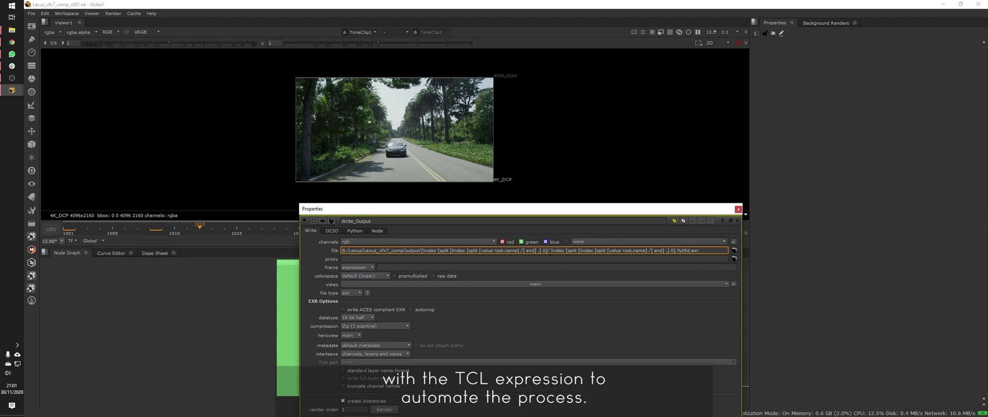
{"action": "left_click_drag", "start_coordinate": [549, 252], "coordinate": [678, 251]}
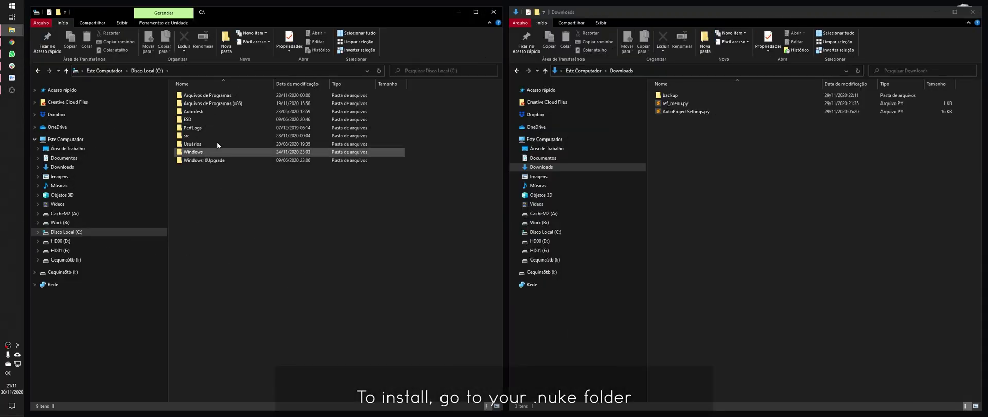
Open menu.py from the user's C: drive .nuke folder in Notepad.
{"action": "double_click", "coordinate": [192, 143]}
{"action": "double_click", "coordinate": [191, 103]}
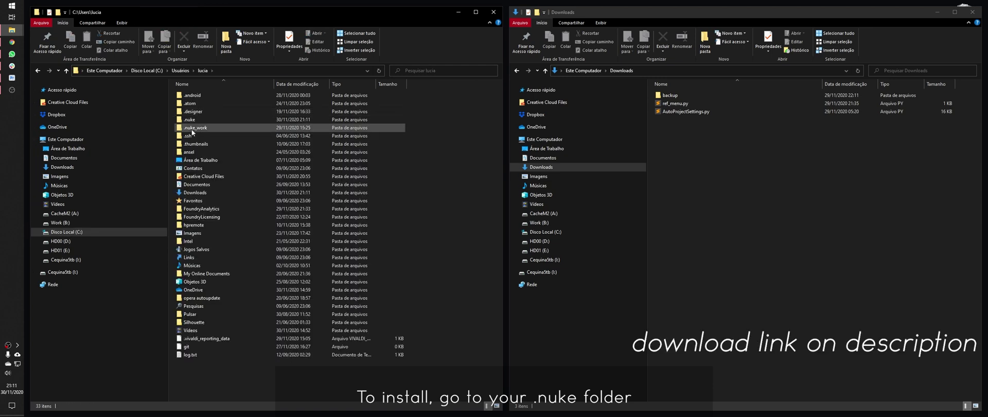
{"action": "double_click", "coordinate": [191, 94]}
{"action": "left_click", "coordinate": [182, 112]}
{"action": "right_click", "coordinate": [189, 112]}
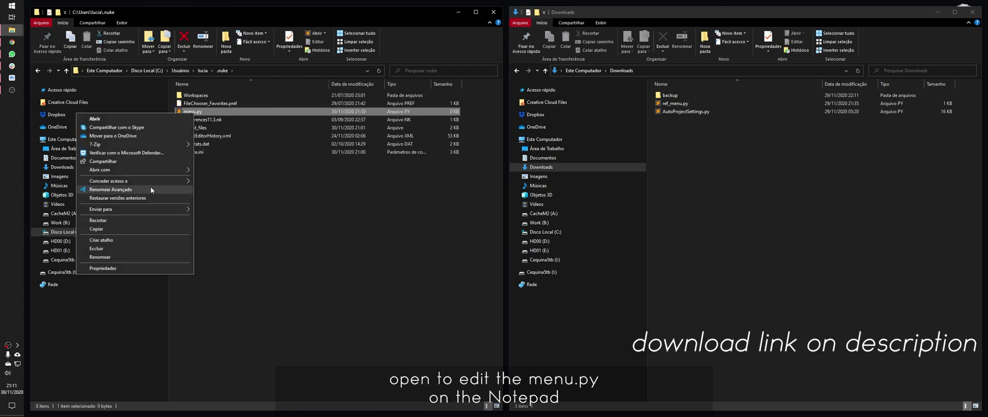
{"action": "mouse_move", "coordinate": [103, 170]}
{"action": "left_click", "coordinate": [216, 168]}
Paste all of ref_menu.py's import lines into menu.py and save it.
{"action": "left_click_drag", "start_coordinate": [654, 138], "coordinate": [267, 144]}
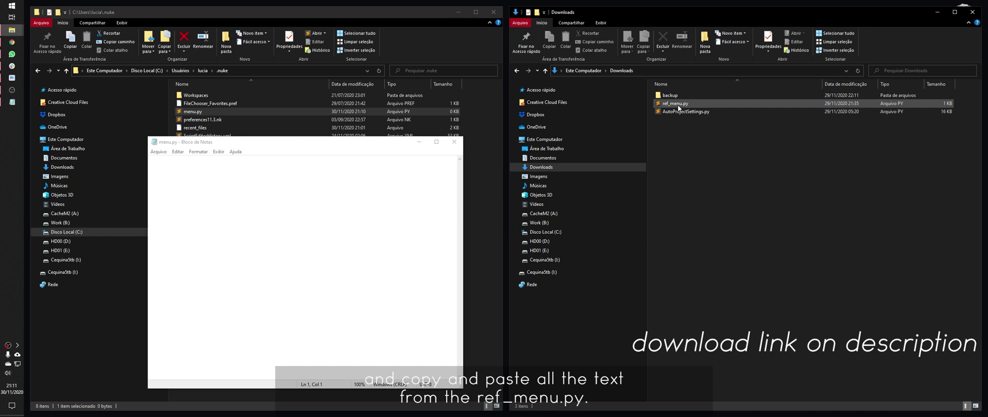
{"action": "right_click", "coordinate": [676, 103]}
{"action": "mouse_move", "coordinate": [663, 161]}
{"action": "left_click", "coordinate": [705, 162]}
{"action": "key", "text": "ctrl+a"}
{"action": "key", "text": "ctrl+c"}
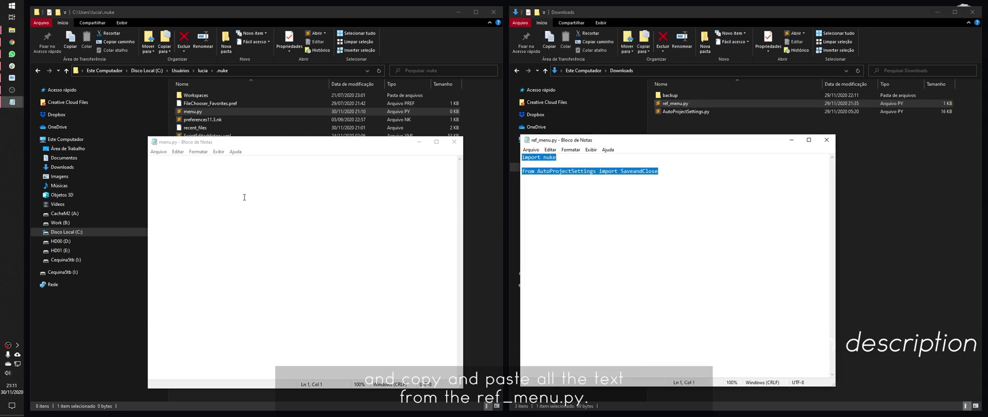
{"action": "left_click", "coordinate": [242, 194]}
{"action": "key", "text": "ctrl+v"}
{"action": "left_click_drag", "start_coordinate": [288, 142], "coordinate": [307, 132]}
{"action": "key", "text": "ctrl+s"}
Copy AutoProjectSettings.py from Downloads into the .nuke folder.
{"action": "left_click", "coordinate": [473, 132]}
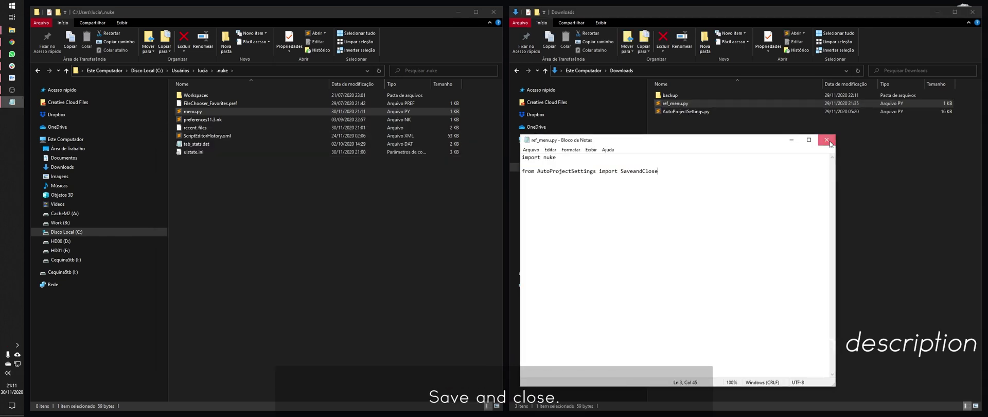
{"action": "left_click", "coordinate": [826, 139]}
{"action": "left_click", "coordinate": [684, 112]}
{"action": "left_click_drag", "start_coordinate": [681, 113], "coordinate": [230, 200]}
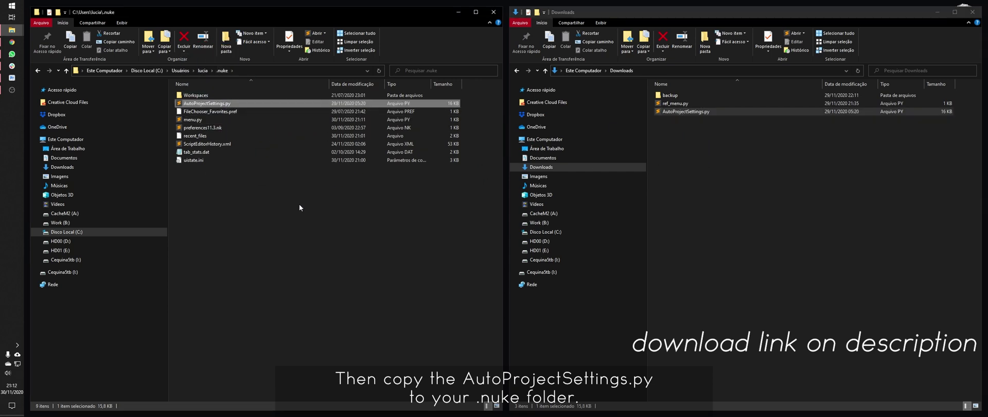